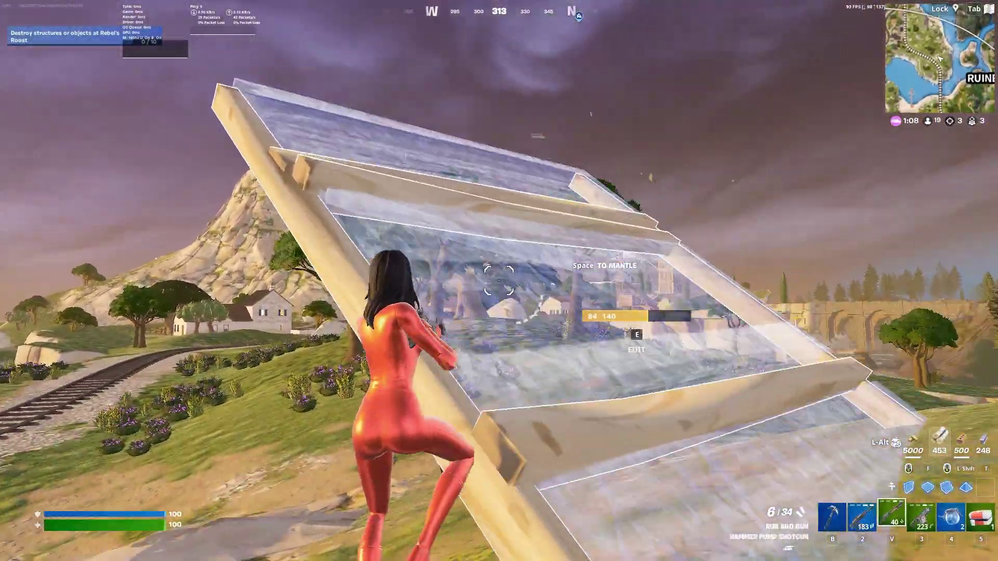
- Build a set of wood walls and ramps around the player
click(499, 280)
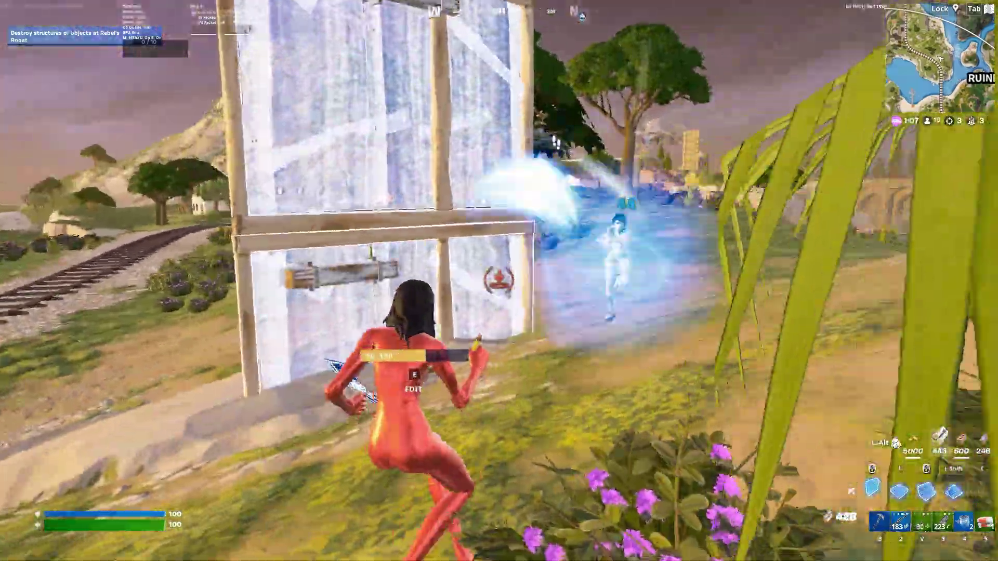
click(499, 281)
click(499, 281)
click(499, 280)
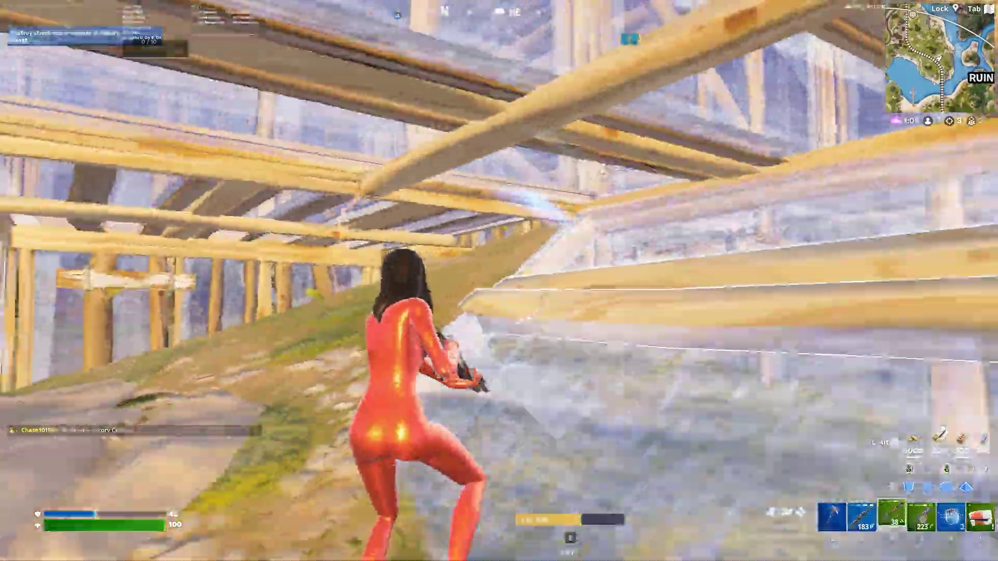
click(499, 280)
click(499, 280)
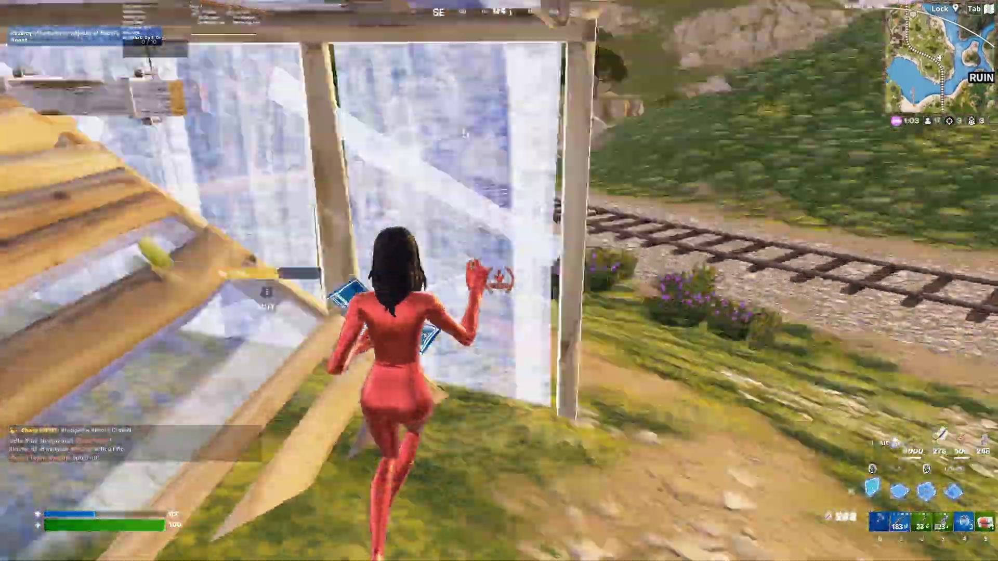
- Edit two walls, then equip the shotgun in slot 2 and reload it
key(e)
click(499, 280)
key(e)
click(499, 281)
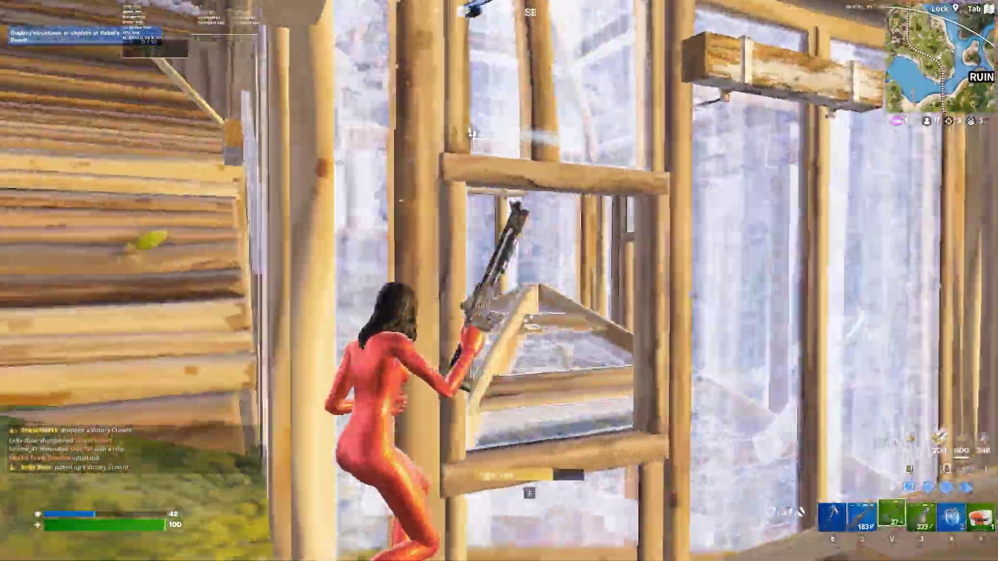
key(e)
key(e)
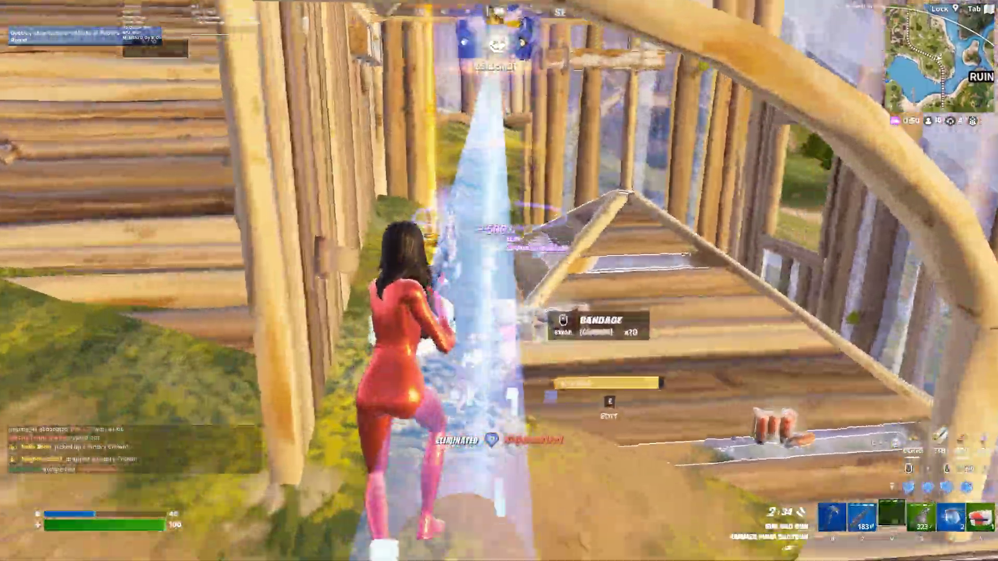
key(2)
key(r)
key(e)
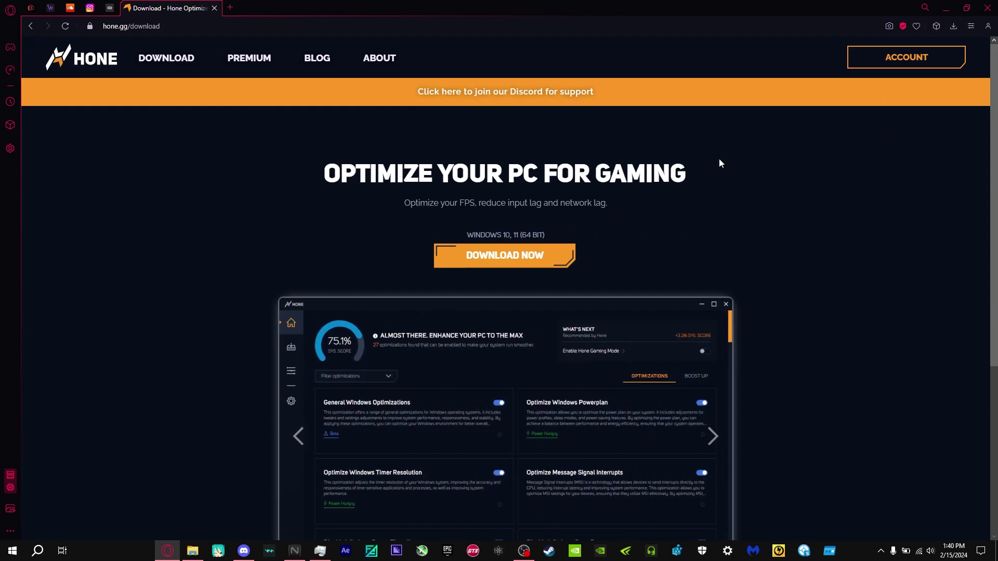
- Confirm in the Downloads panel that Hone - Installer.exe has finished downloading
click(953, 26)
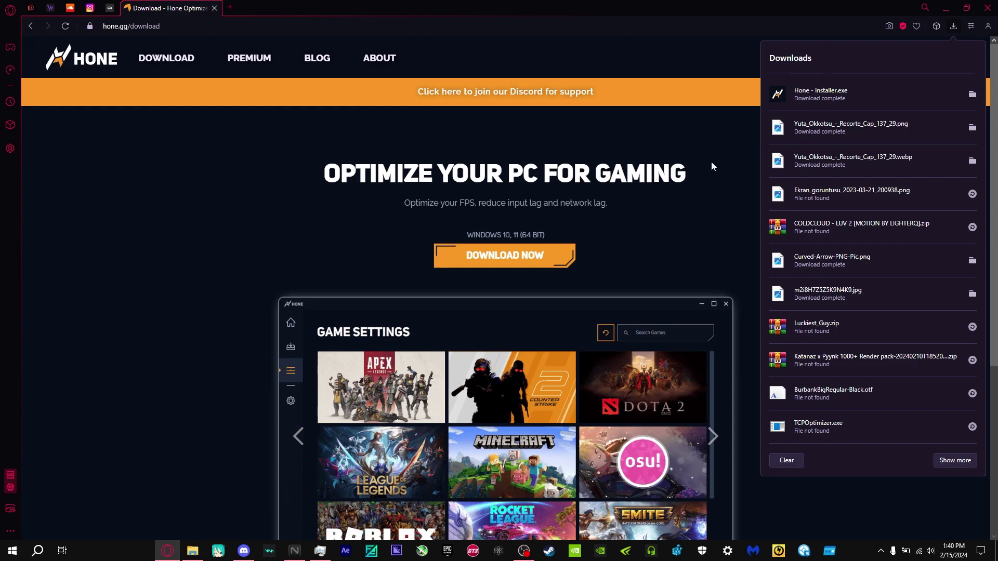
click(632, 256)
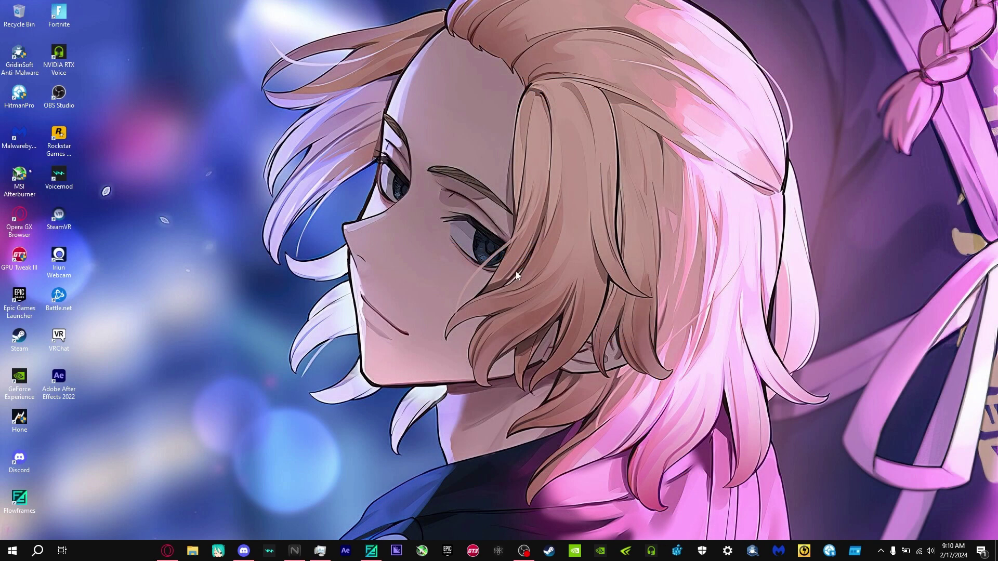
- Create a system restore point described 'sthjhk' and dismiss the success message
click(43, 549)
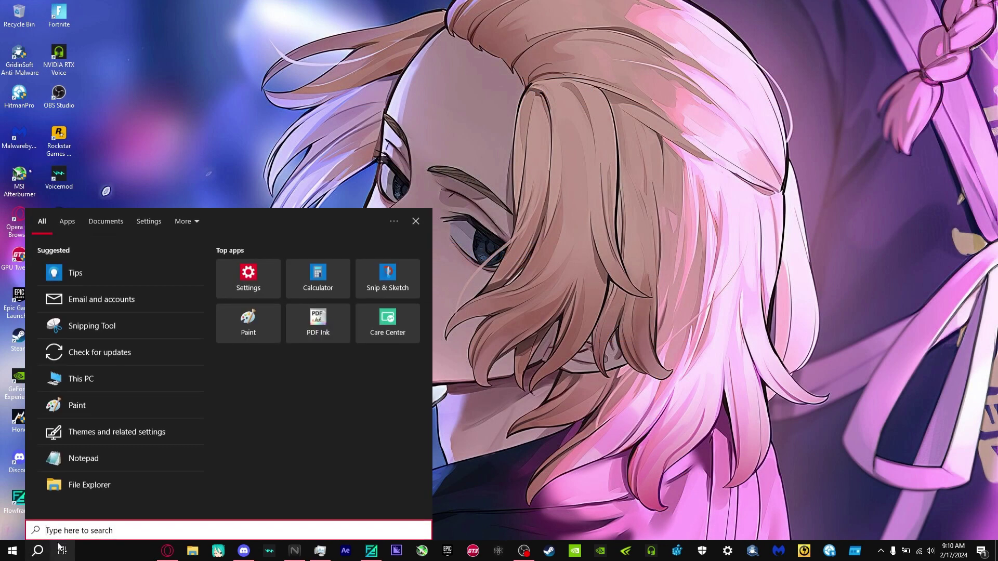
text(crea)
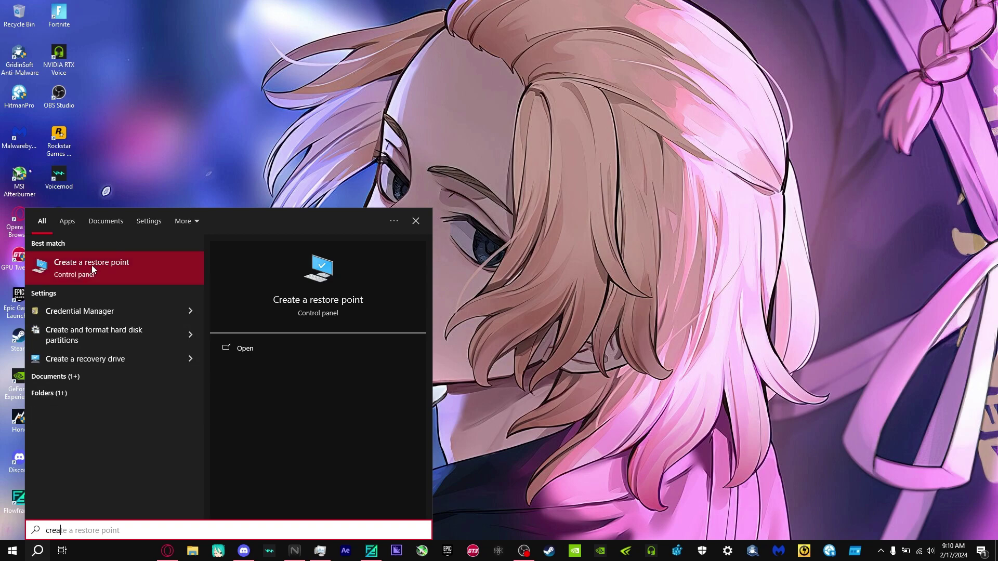
click(92, 265)
click(180, 217)
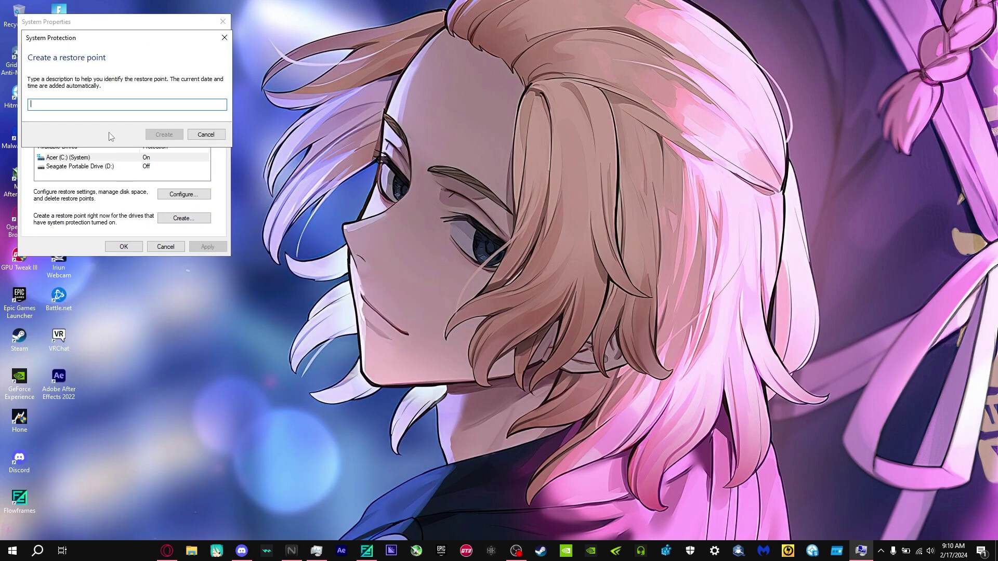
text(sthjhk)
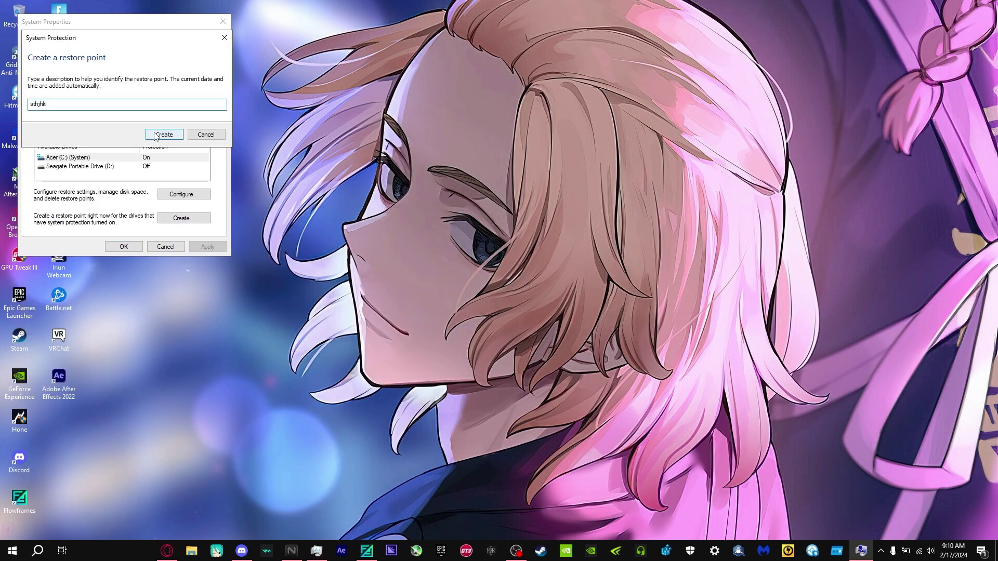
click(155, 135)
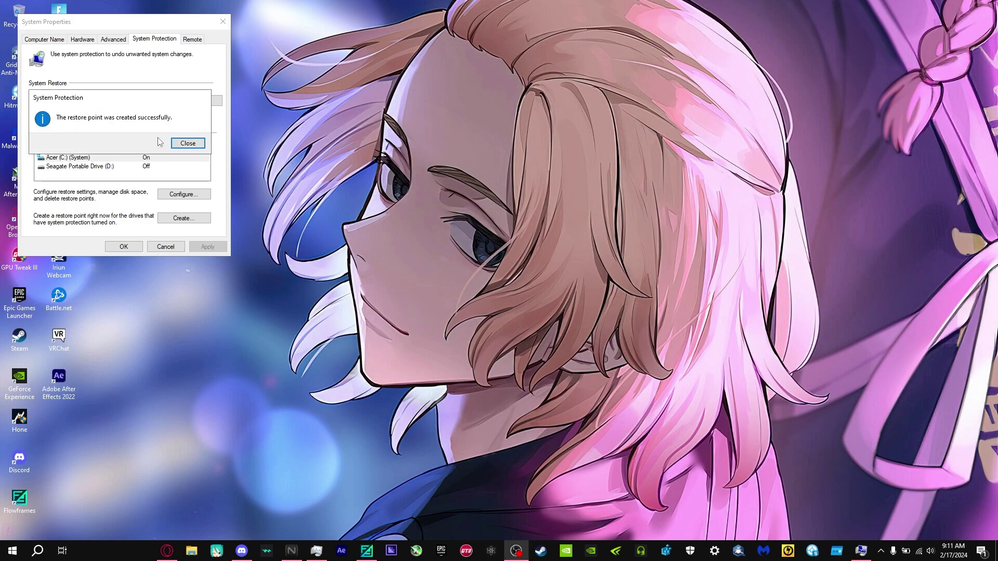
click(182, 144)
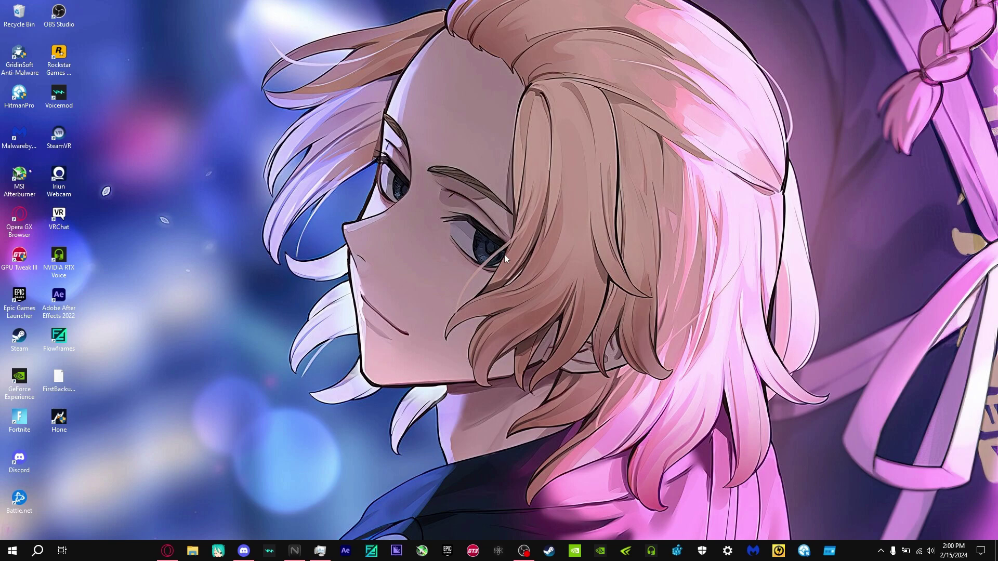
- Launch Hone from the Start menu's Recently added list
click(12, 551)
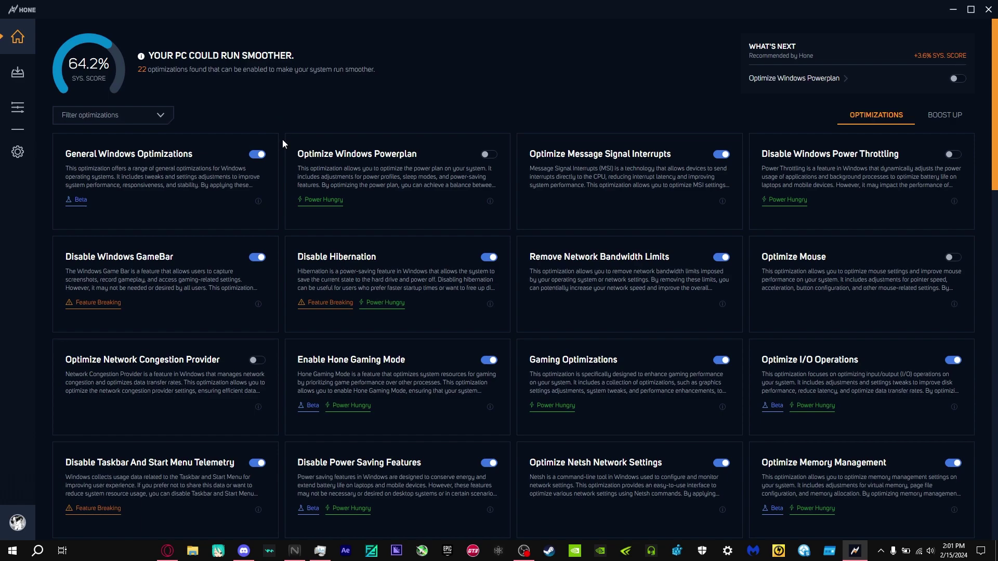
- Review the Optimize Windows Powerplan details, then open the Feature Breaking tag explanation
mouse_move(315, 206)
click(490, 201)
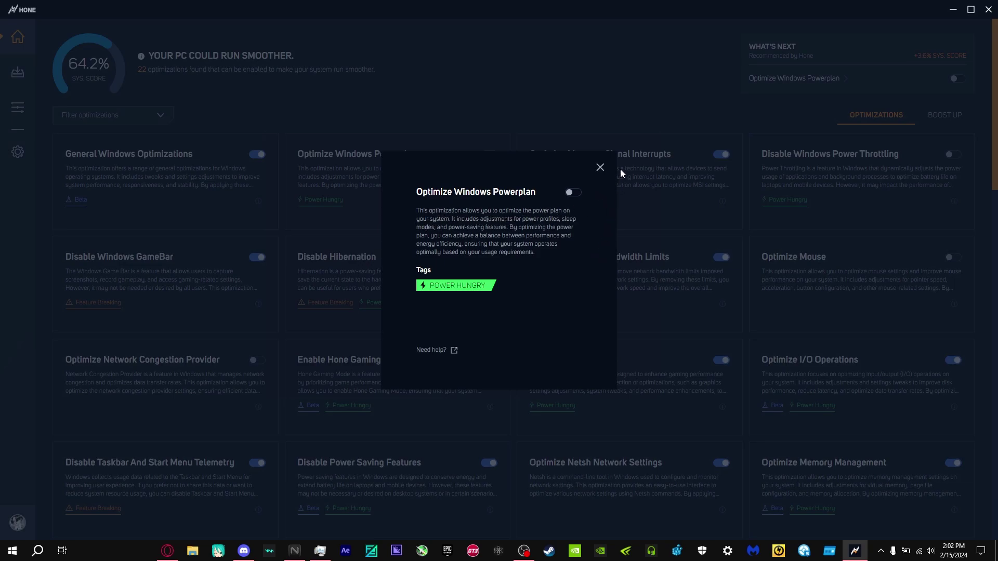
click(599, 169)
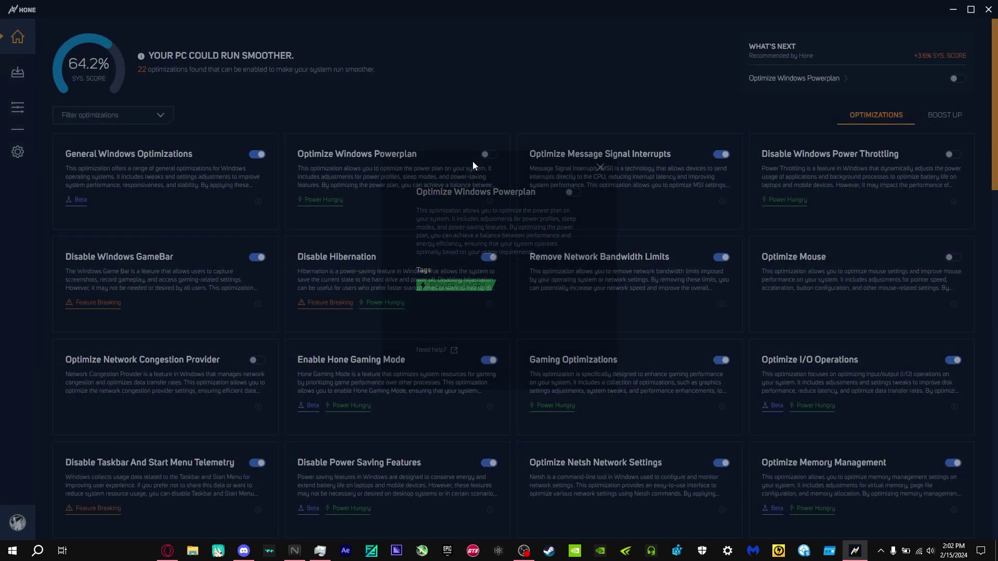
scroll(514, 231, down, 3)
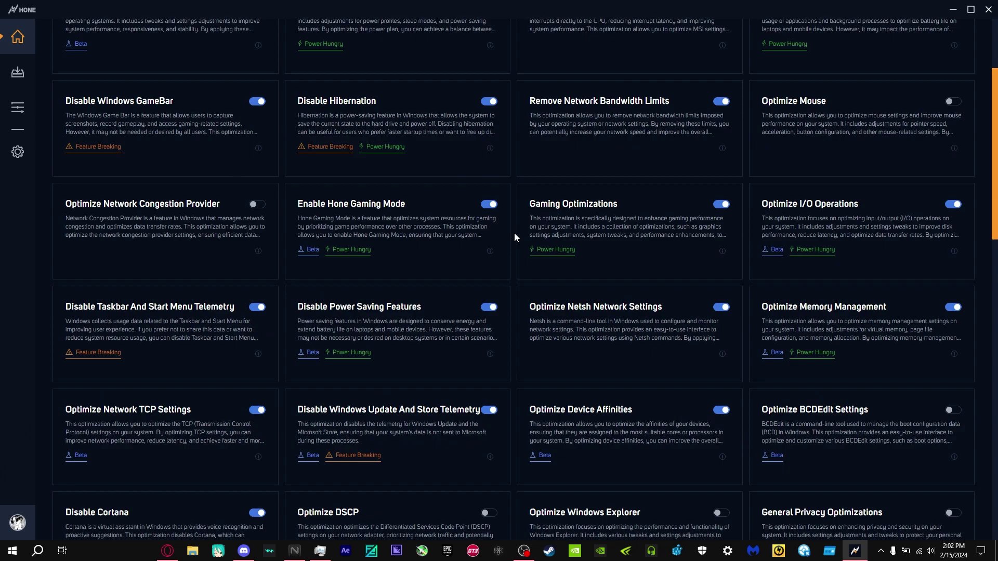
scroll(512, 229, down, 2)
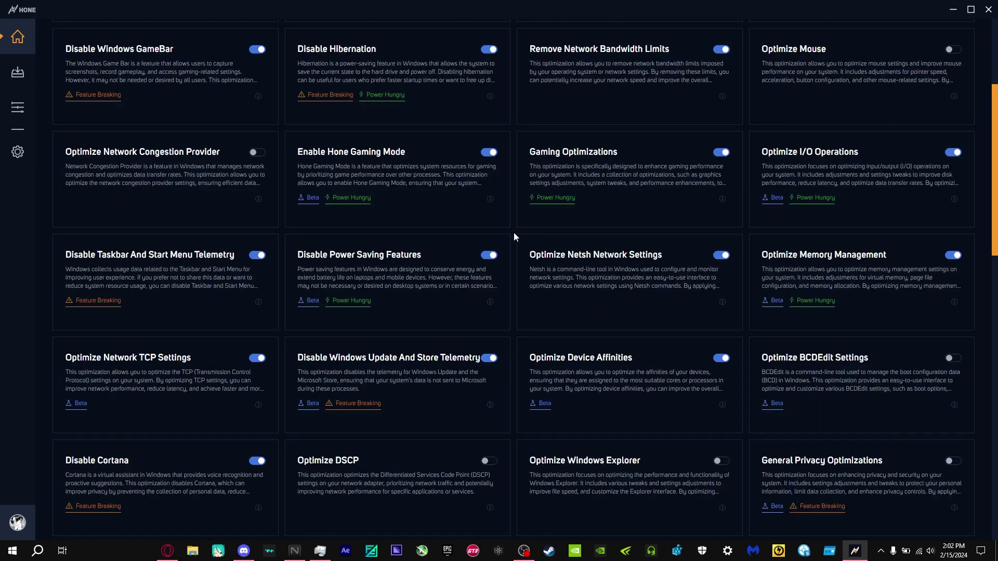
scroll(513, 233, up, 5)
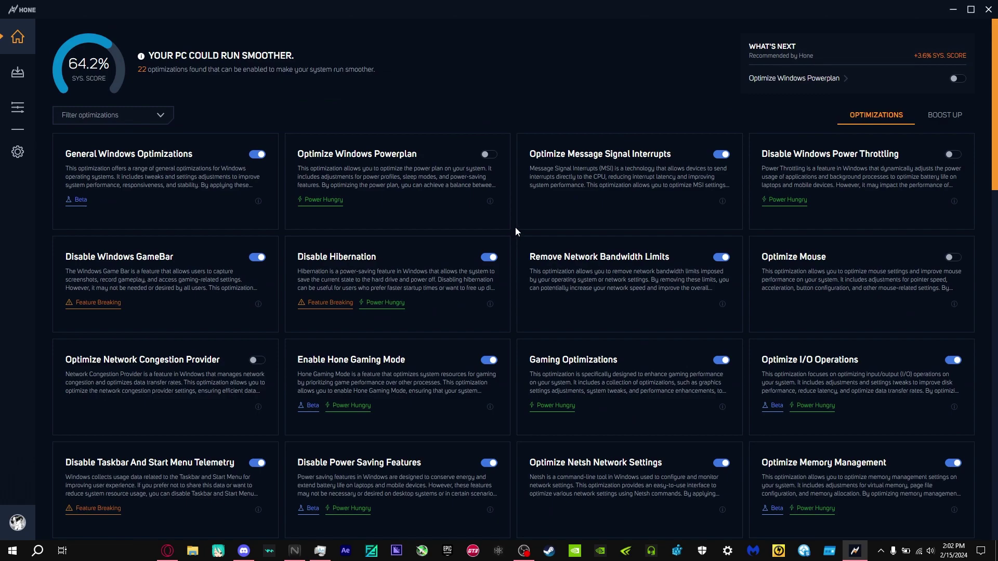
click(93, 303)
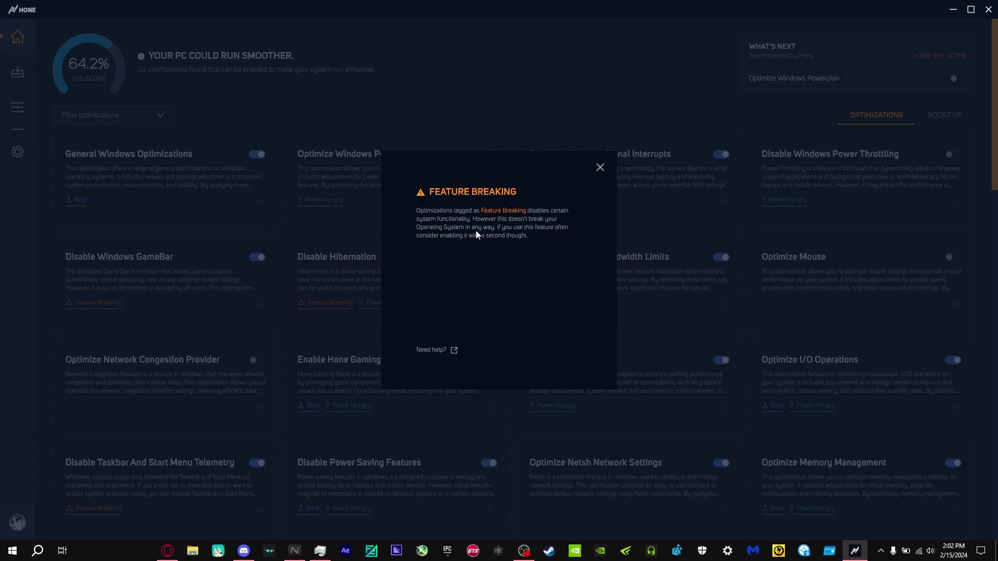
- Close the Feature Breaking popup and scroll through all optimization cards back to the top
click(599, 168)
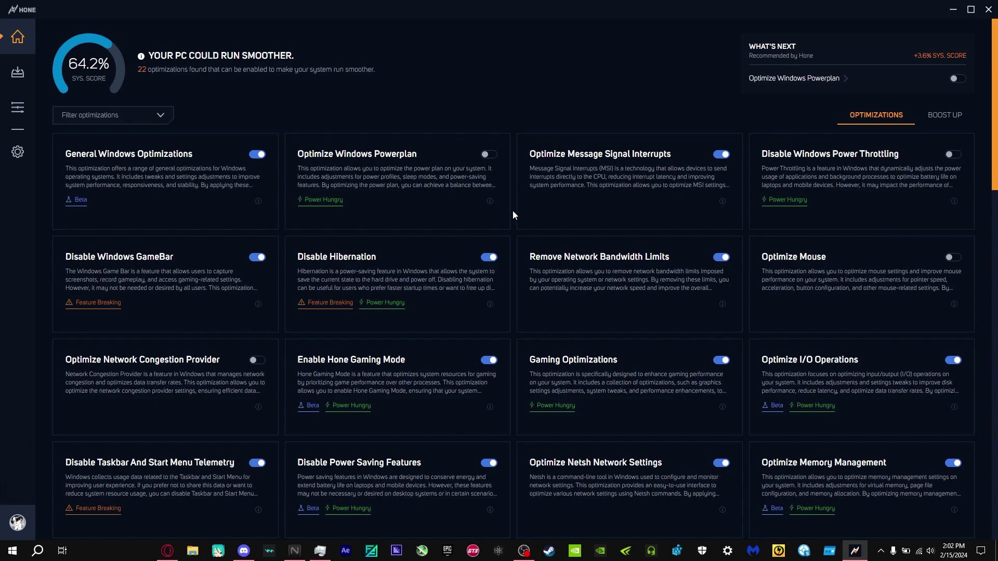
scroll(513, 212, down, 2)
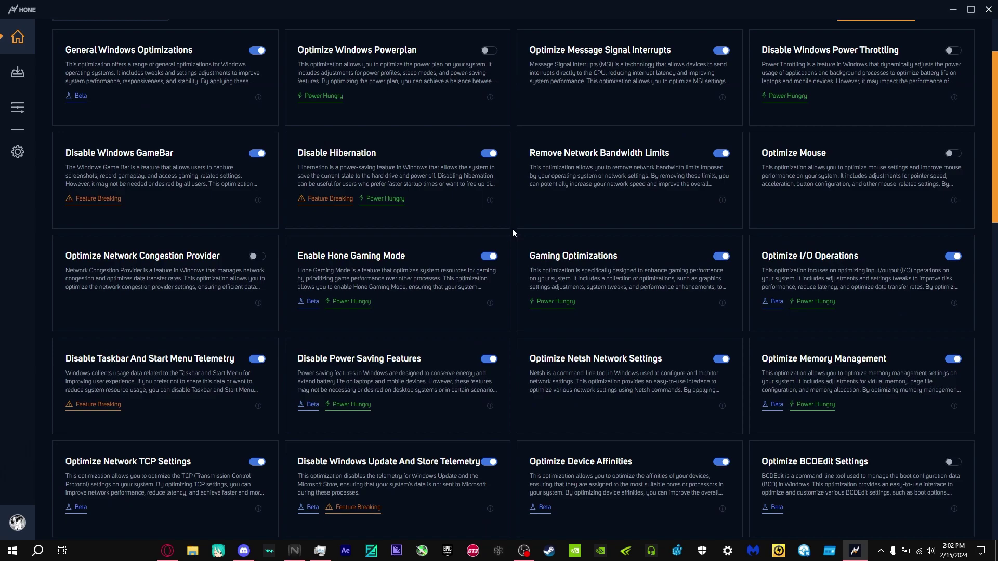
scroll(513, 229, down, 10)
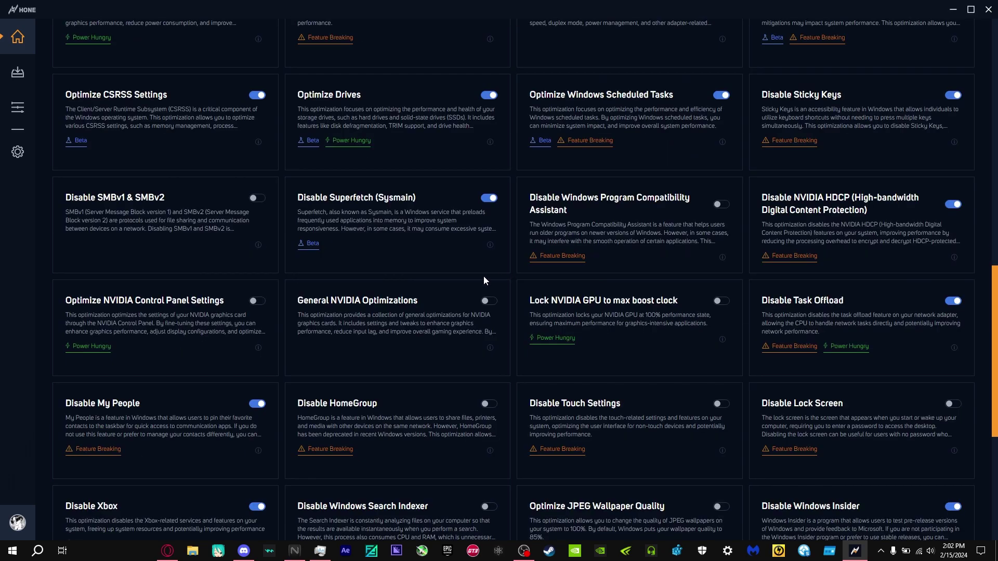
scroll(89, 510, down, 2)
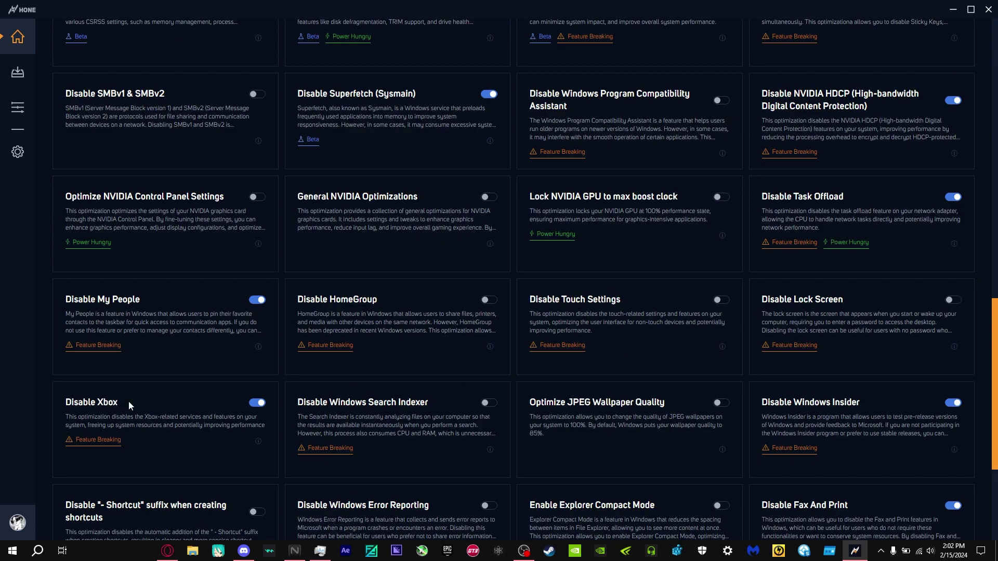
scroll(451, 348, up, 15)
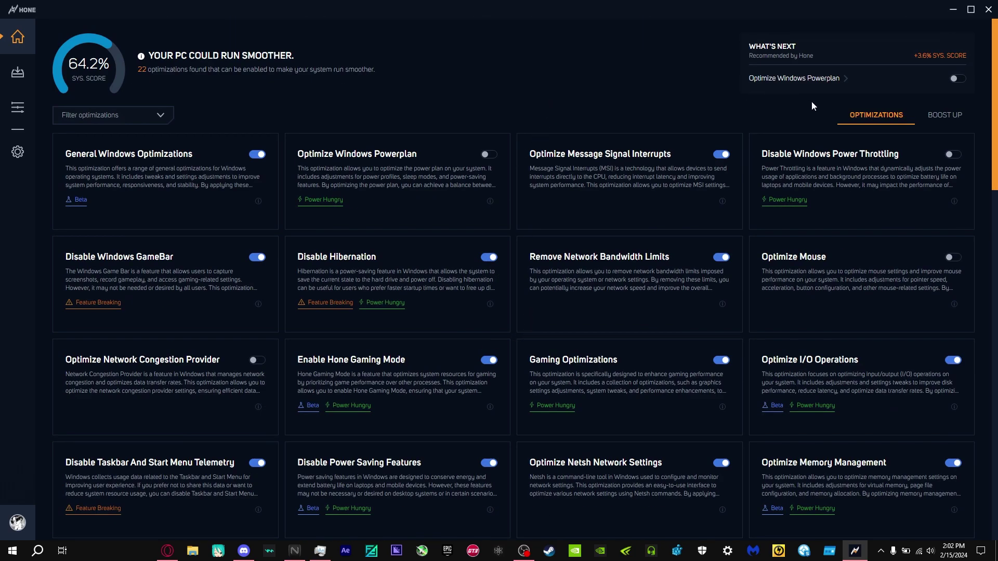
- Browse the Boost Your System cleanup tools on the Boost Up tab
click(931, 115)
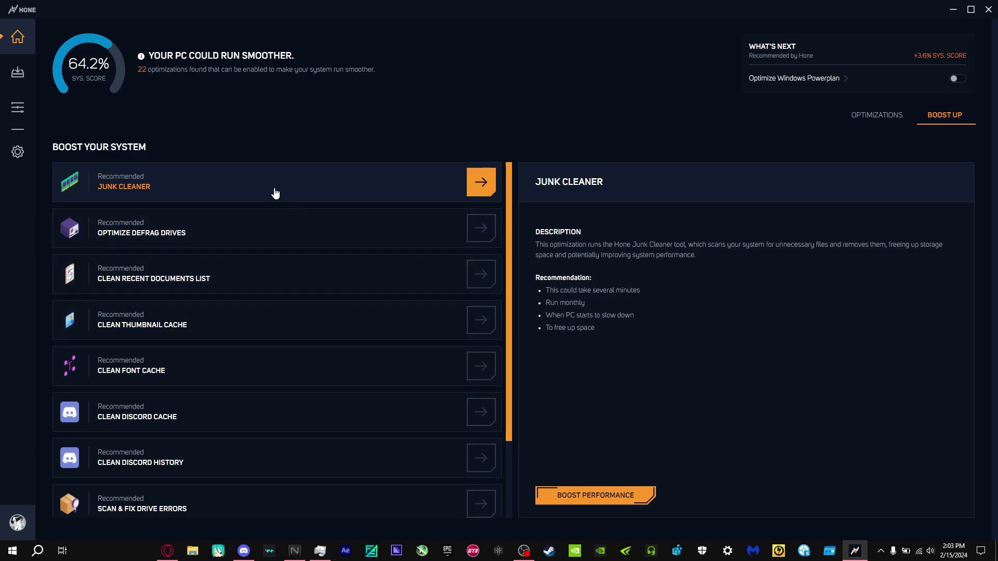
scroll(225, 350, down, 2)
scroll(318, 372, up, 2)
- Open Fortnite from Game Settings and activate its Performance preset
click(20, 109)
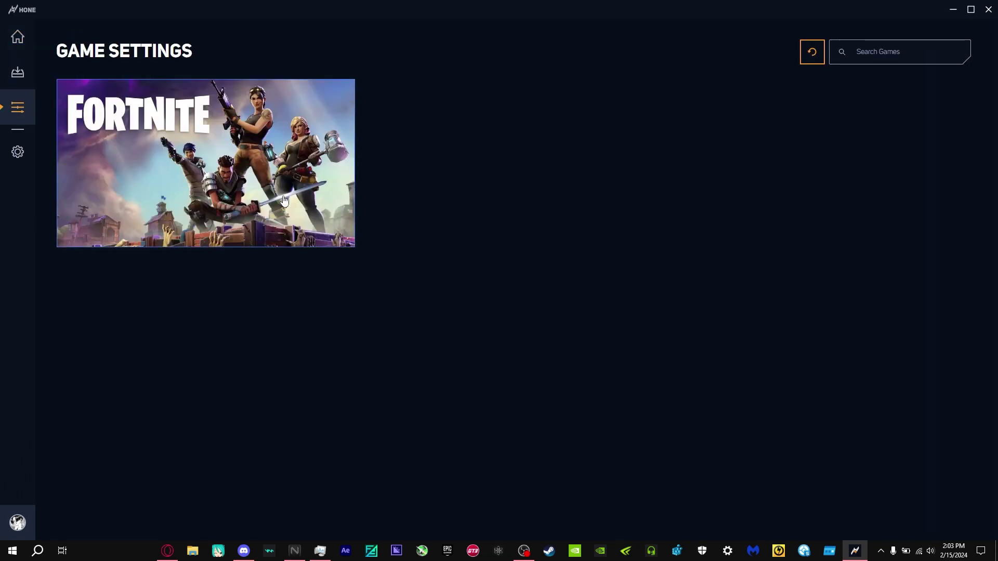
click(240, 194)
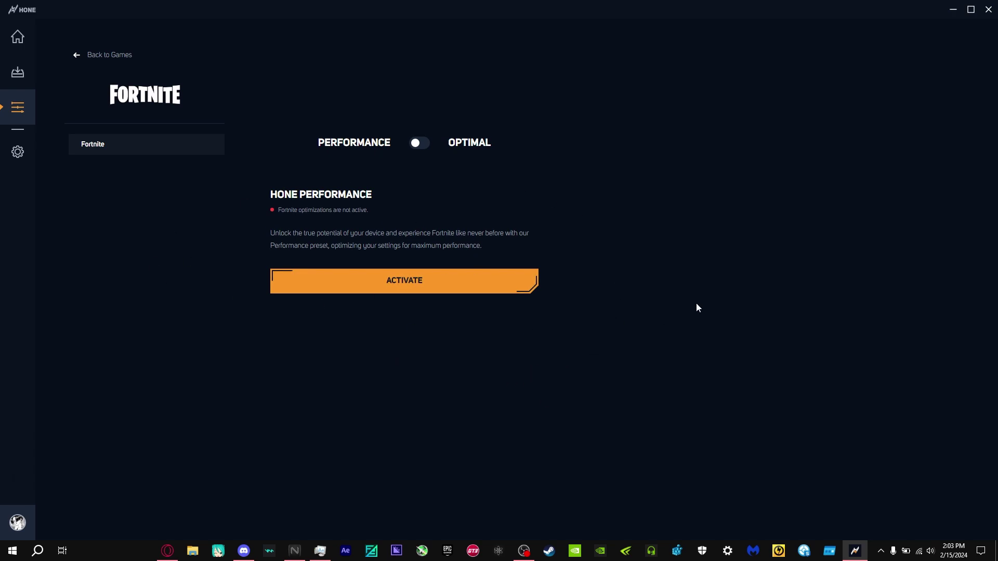
click(372, 281)
- Close Hone's window and locate its leftover processes in Task Manager
click(16, 36)
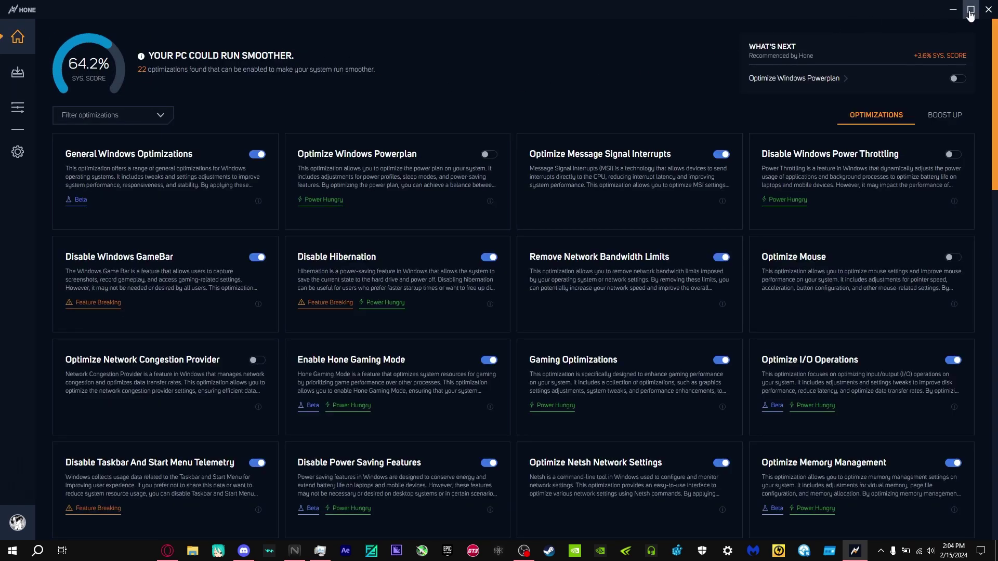
click(989, 10)
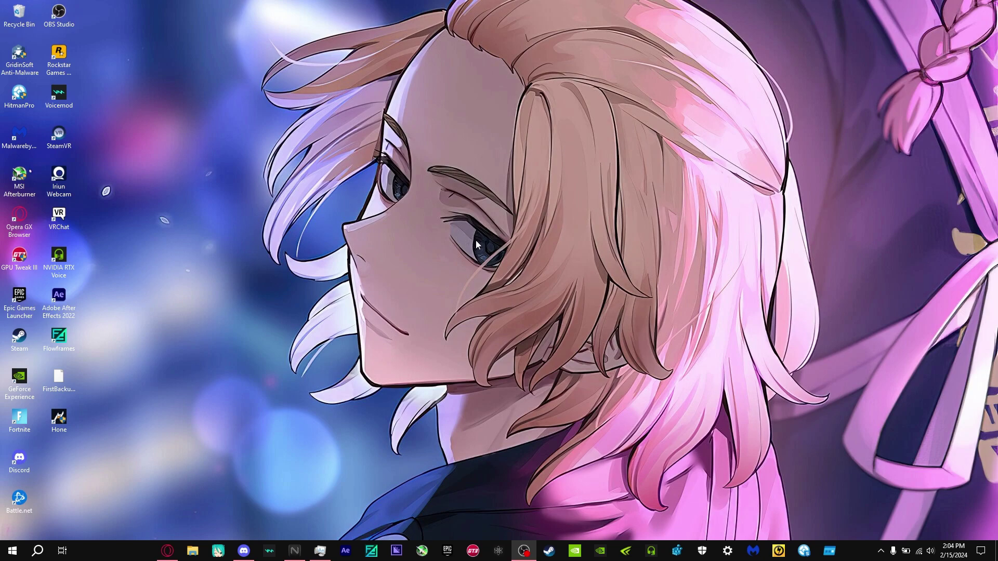
click(320, 551)
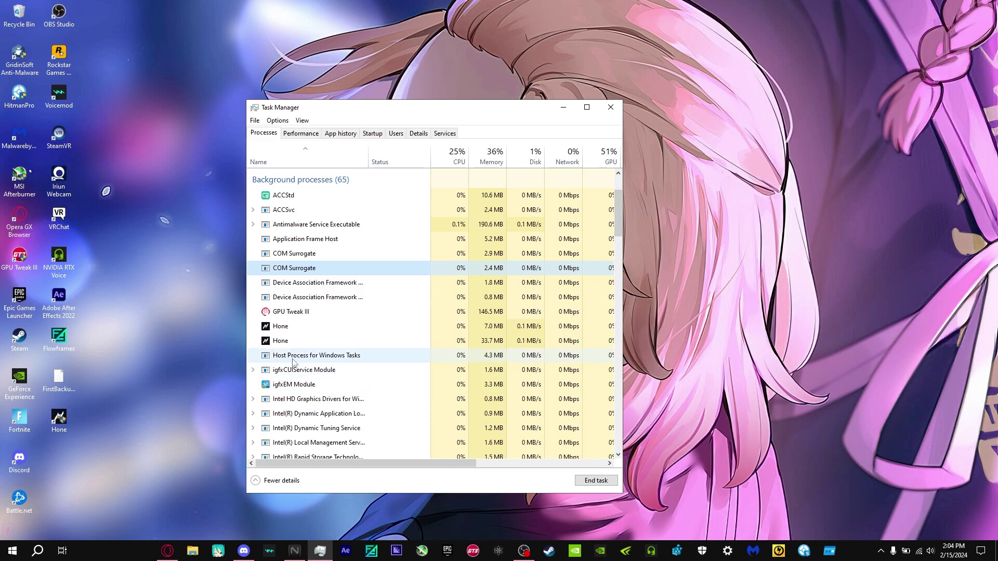
scroll(291, 270, down, 1)
- Inspect the Hone processes' context menus without ending them
right_click(284, 313)
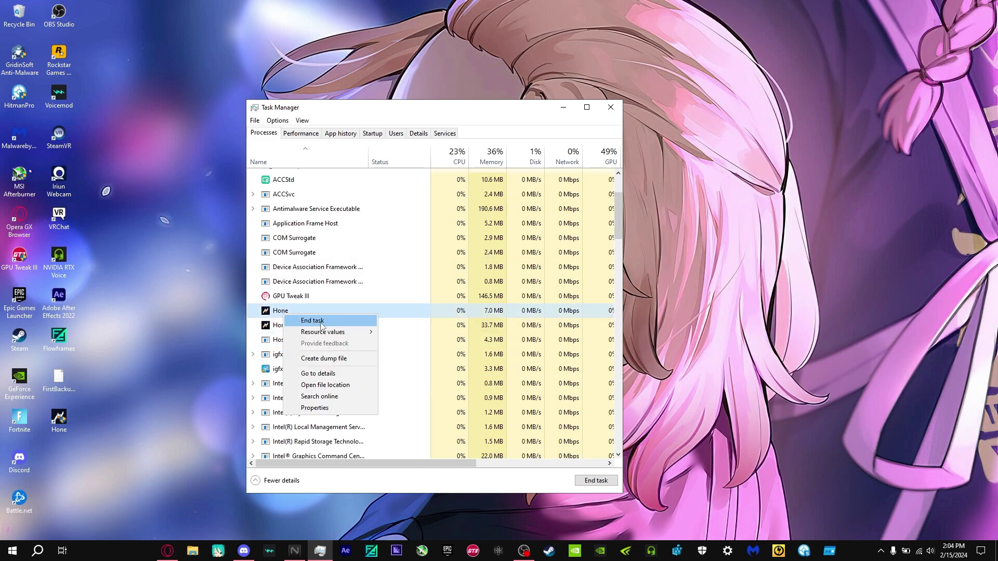
click(338, 282)
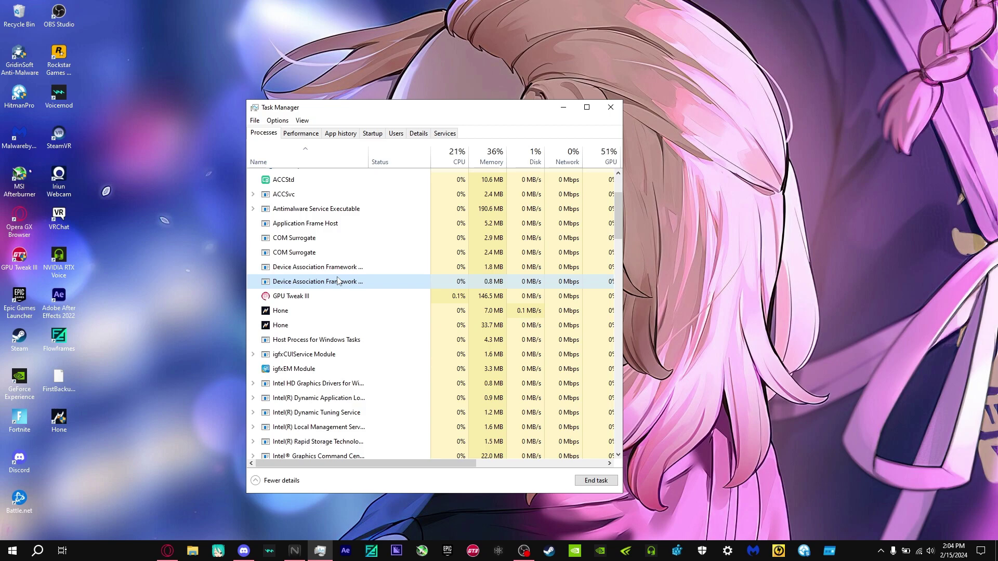
click(285, 310)
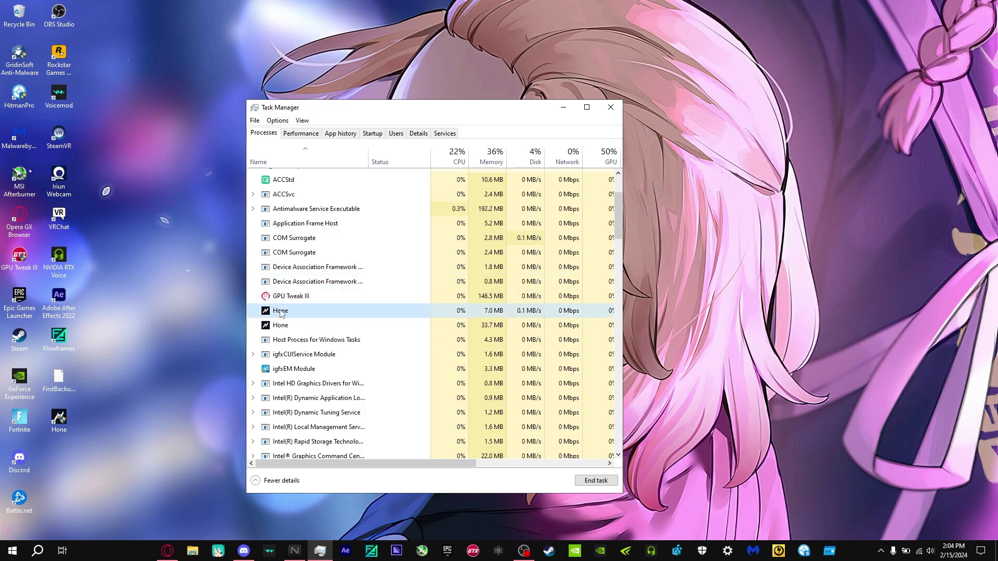
right_click(285, 312)
click(270, 315)
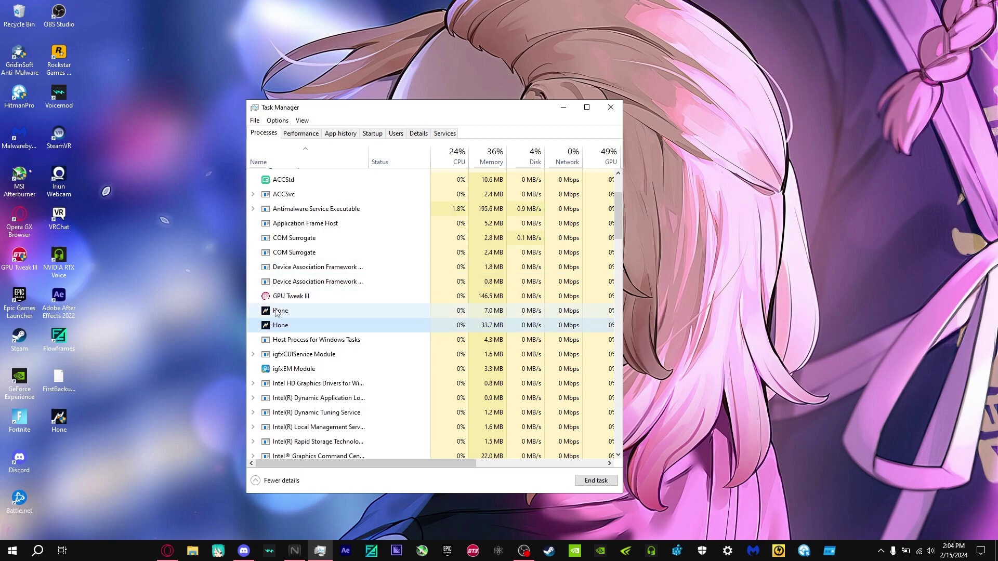
right_click(296, 316)
click(296, 315)
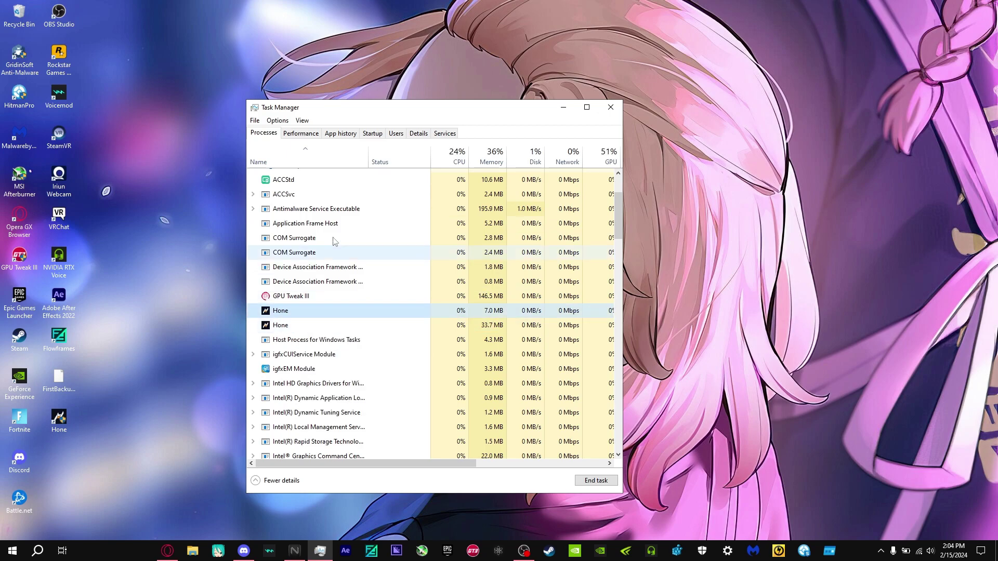
- Reopen Task Manager from Windows search to show the GPU performance view
click(31, 555)
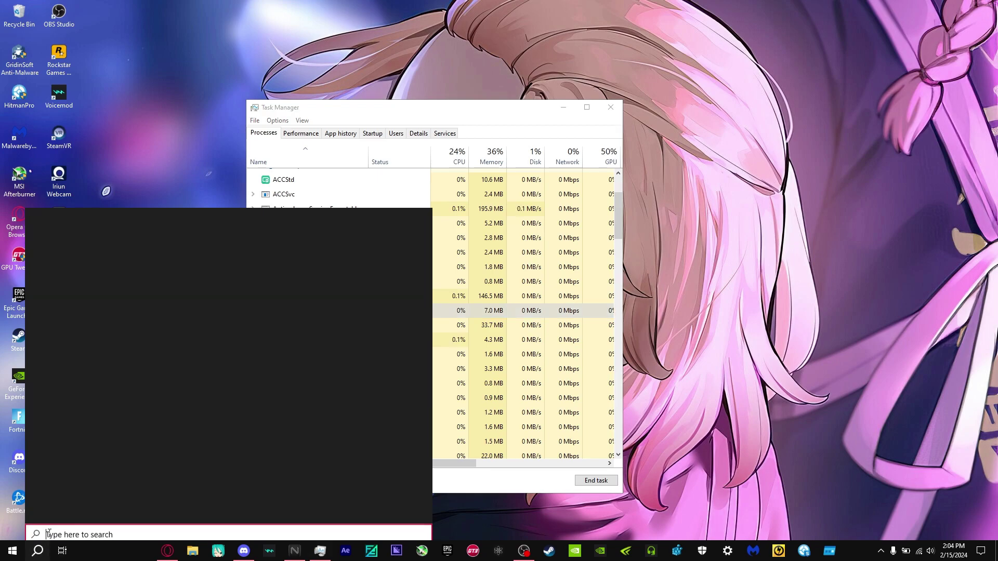
text(ta)
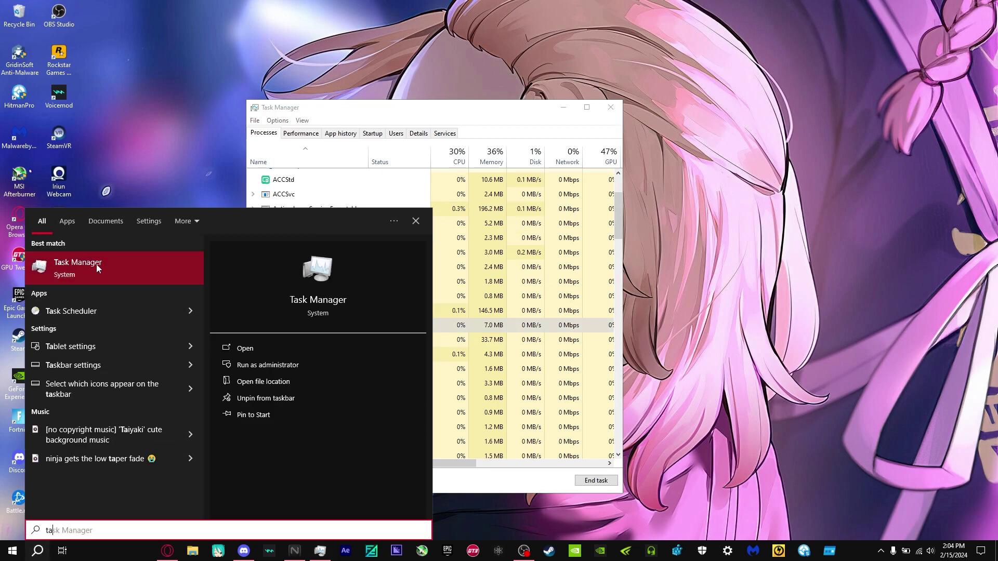
click(299, 134)
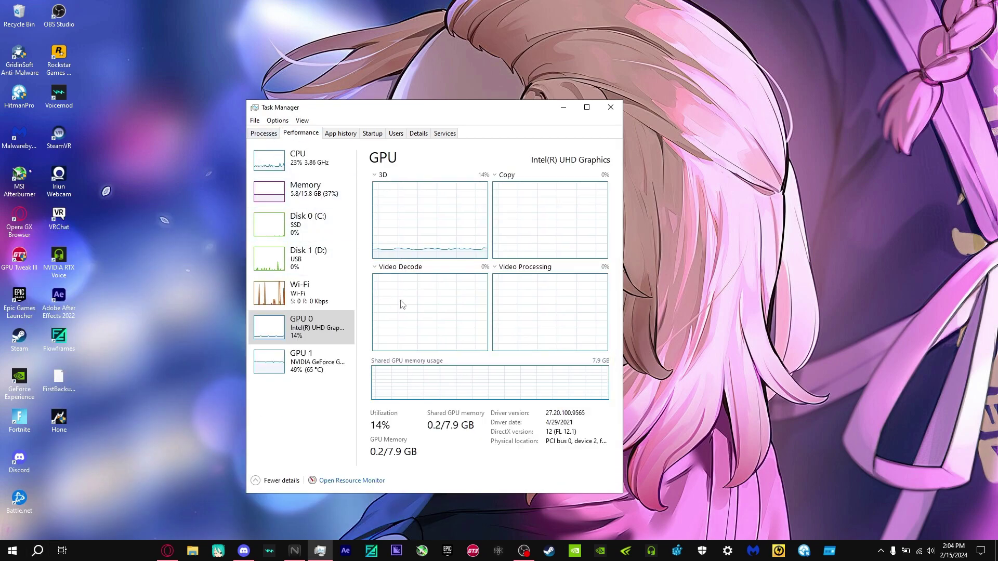